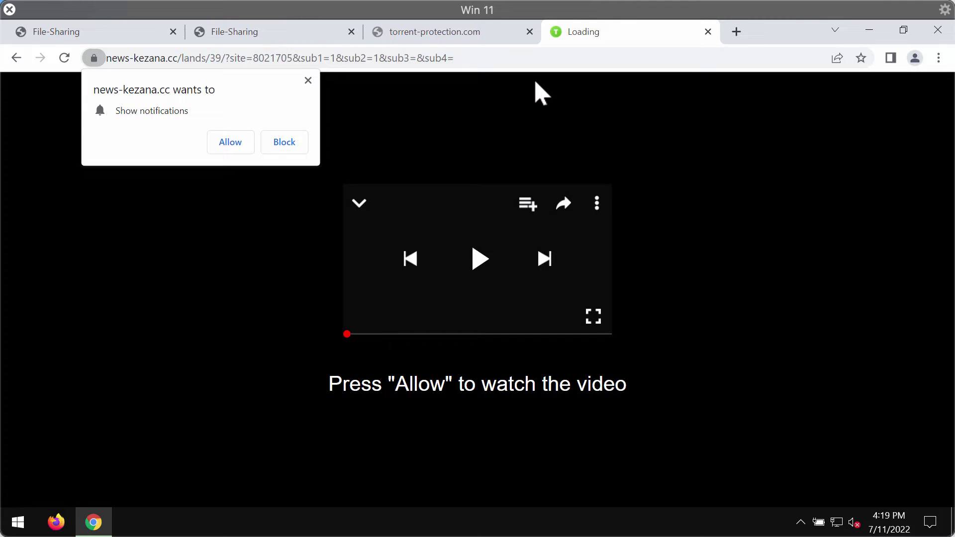
- Allow news-kezana.cc to show notifications
{"action": "left_click", "coordinate": [232, 145]}
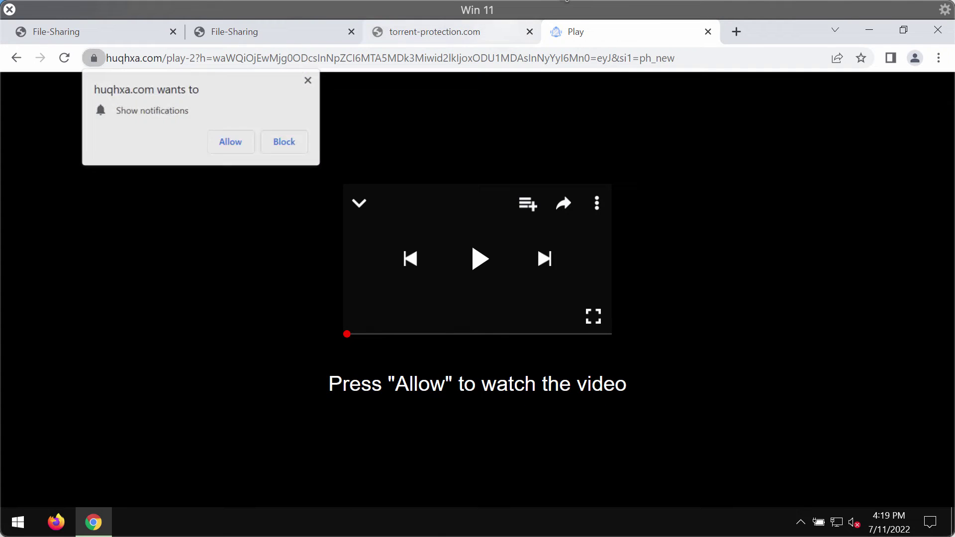
- Allow huqhxa.com notifications, open a new tab, and close the torrent-protection.com tab
{"action": "left_click", "coordinate": [240, 148]}
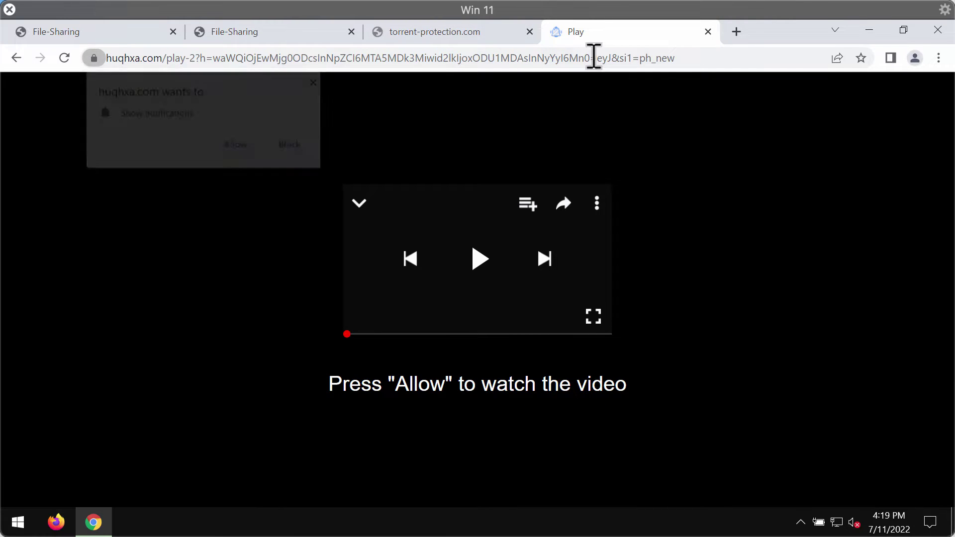
{"action": "left_click", "coordinate": [732, 33]}
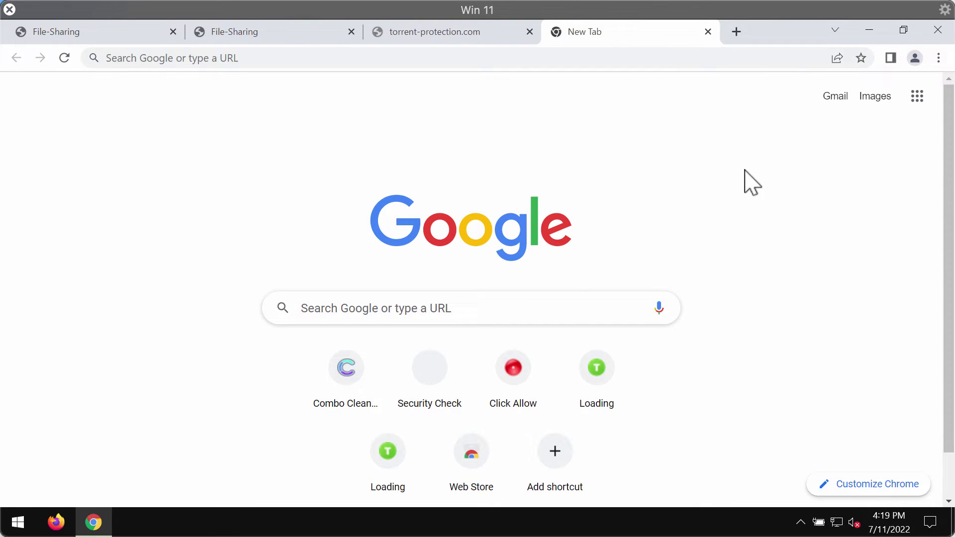
{"action": "left_click", "coordinate": [493, 31]}
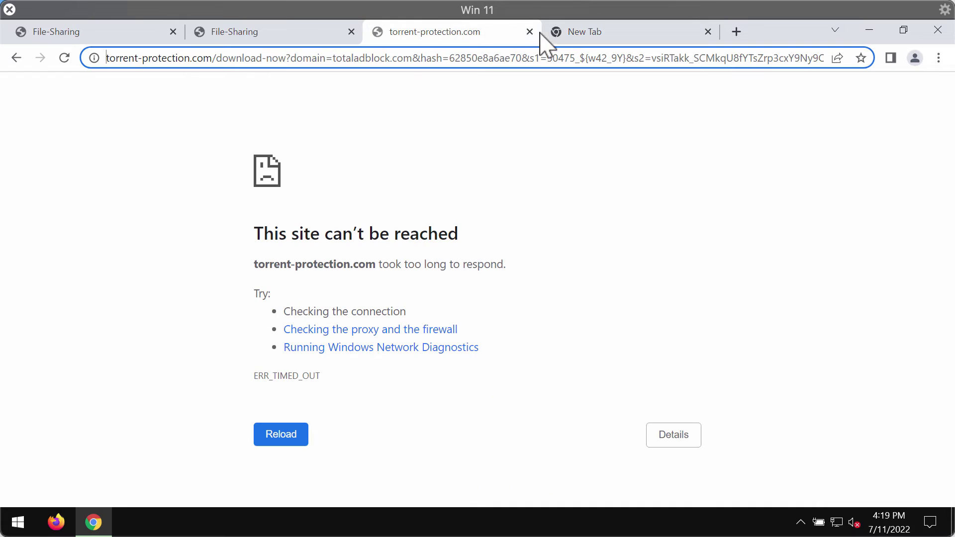
{"action": "left_click", "coordinate": [530, 32]}
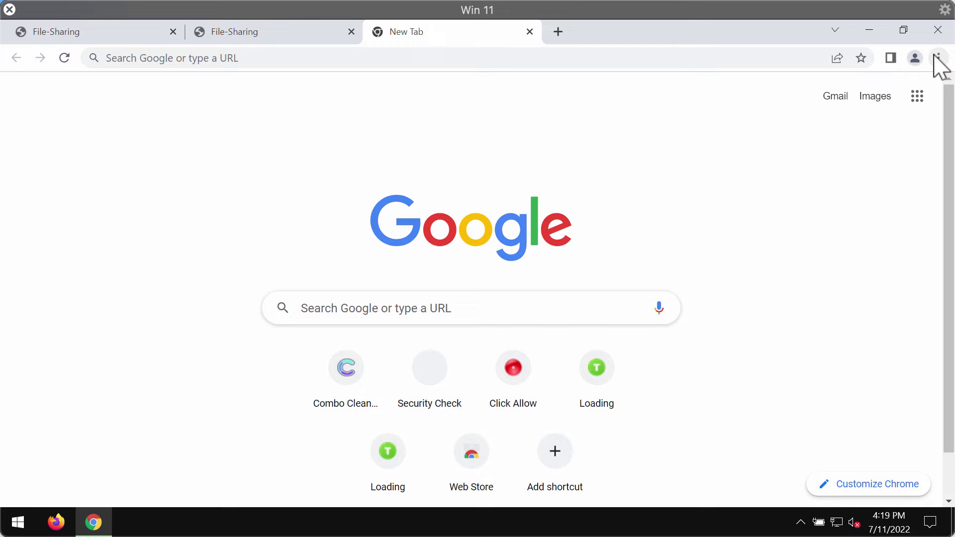
- Go to Chrome's Security and Privacy > Site Settings > Notifications page
{"action": "left_click", "coordinate": [938, 58]}
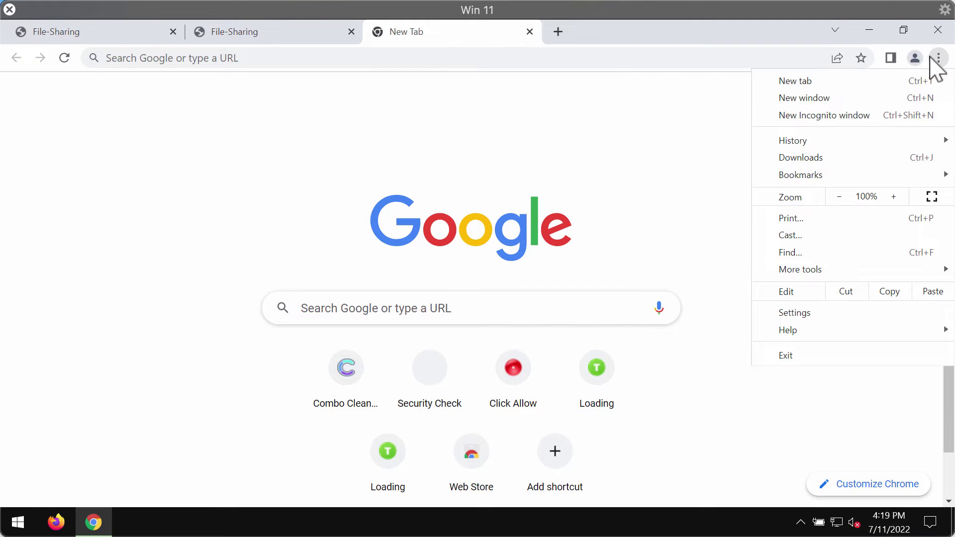
{"action": "left_click", "coordinate": [821, 313]}
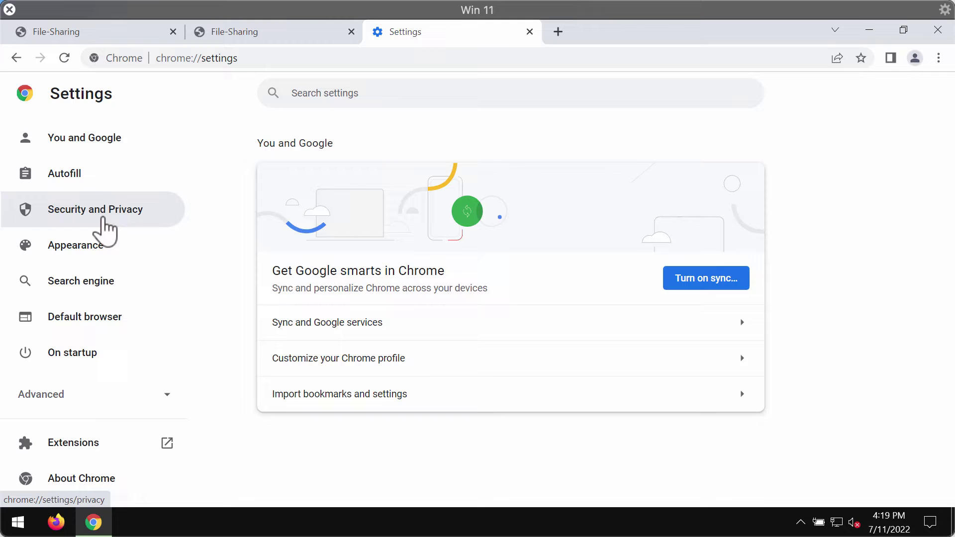
{"action": "left_click", "coordinate": [104, 212]}
{"action": "left_click", "coordinate": [355, 427]}
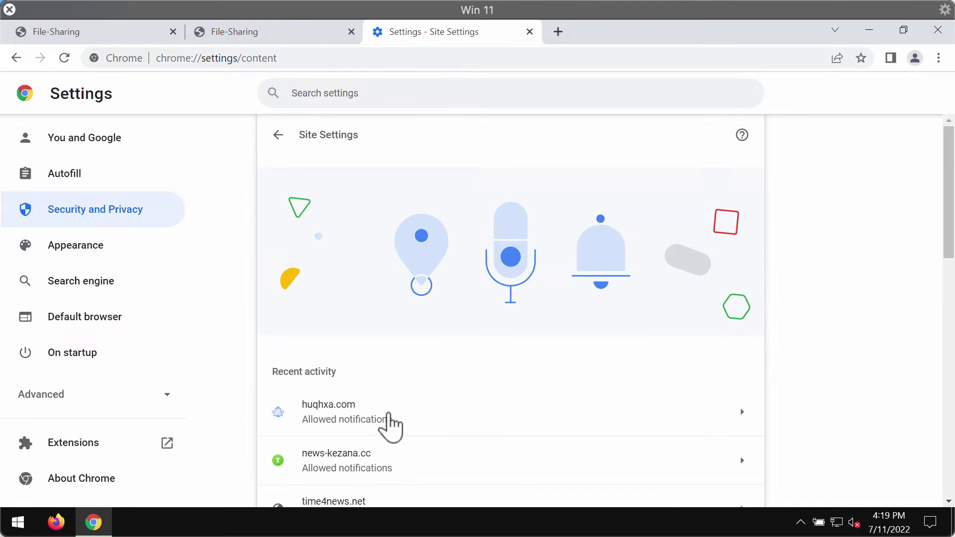
{"action": "left_click_drag", "start_coordinate": [948, 209], "coordinate": [940, 341]}
{"action": "left_click", "coordinate": [392, 406]}
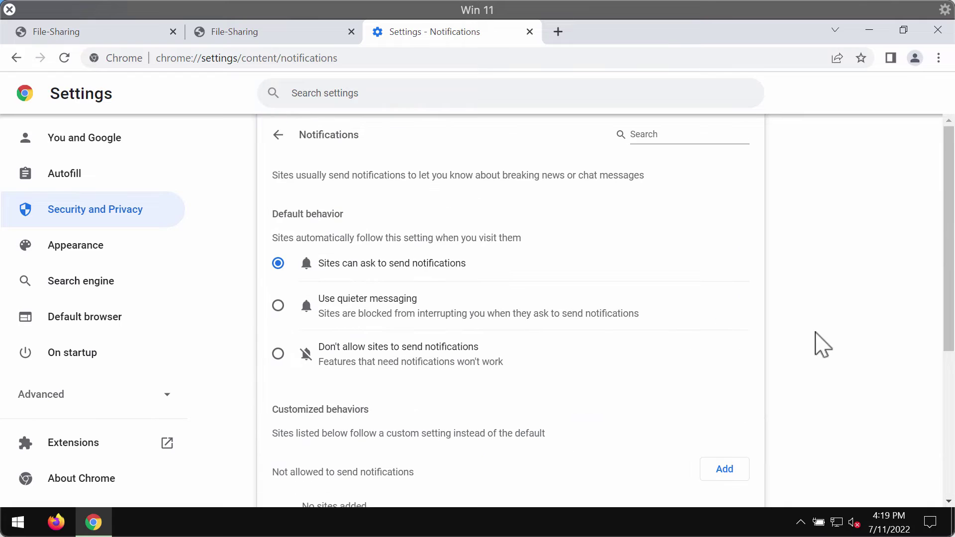
{"action": "left_click_drag", "start_coordinate": [949, 277], "coordinate": [945, 436]}
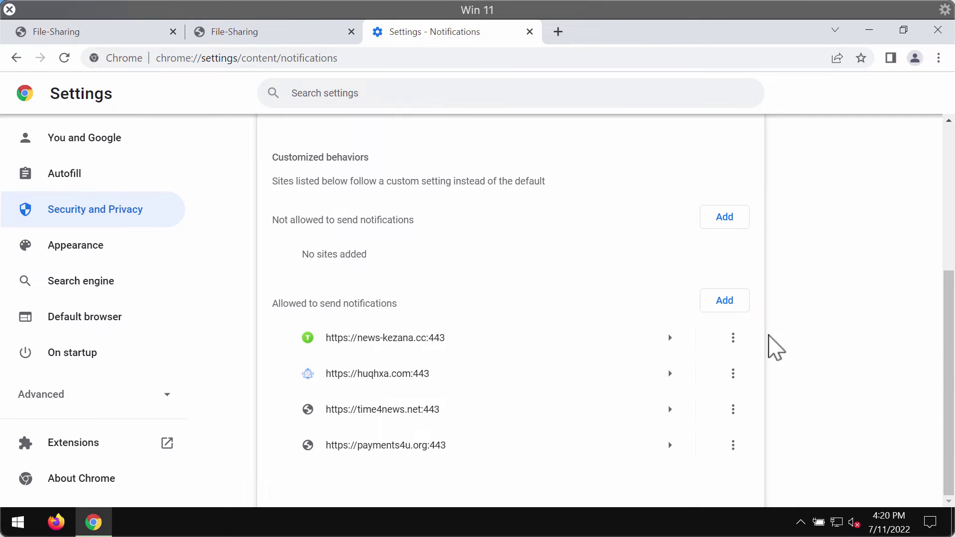
- Remove news-kezana.cc and huqhxa.com from the sites allowed to send notifications
{"action": "left_click", "coordinate": [732, 339]}
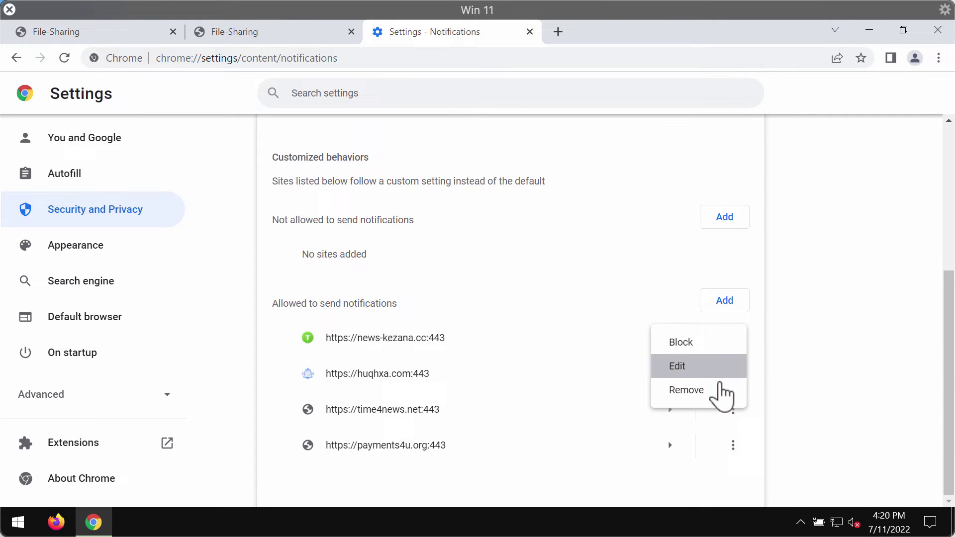
{"action": "left_click", "coordinate": [718, 391]}
{"action": "left_click", "coordinate": [731, 374]}
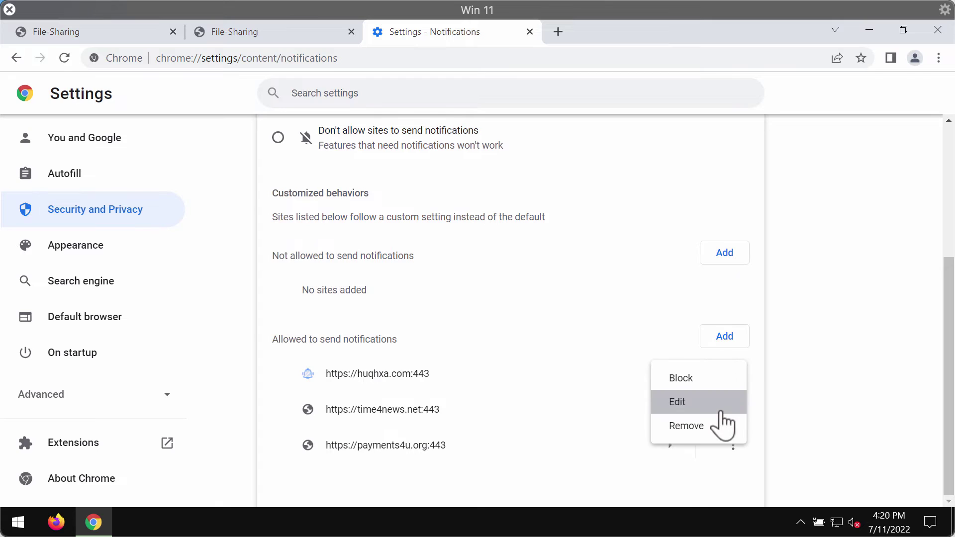
{"action": "left_click", "coordinate": [717, 426]}
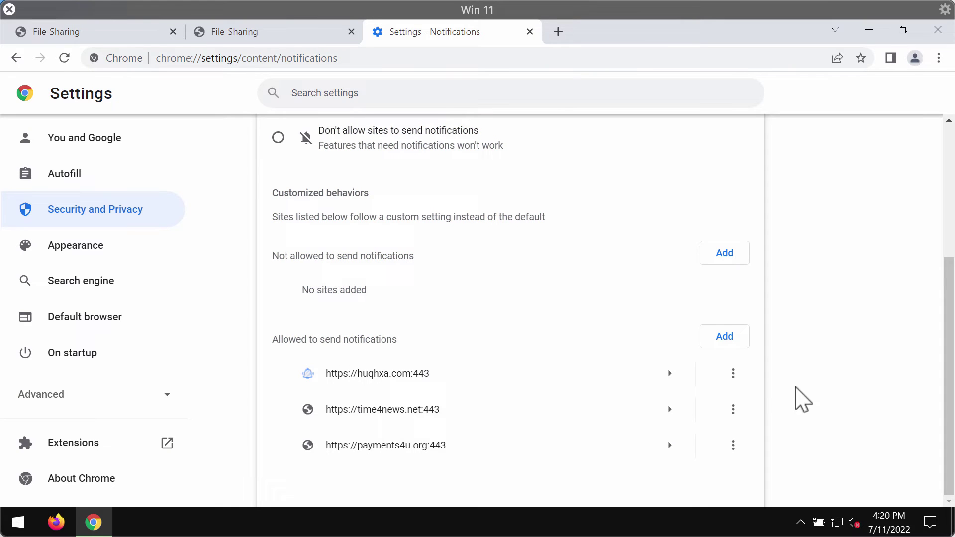
{"action": "left_click", "coordinate": [733, 374]}
{"action": "left_click", "coordinate": [700, 427]}
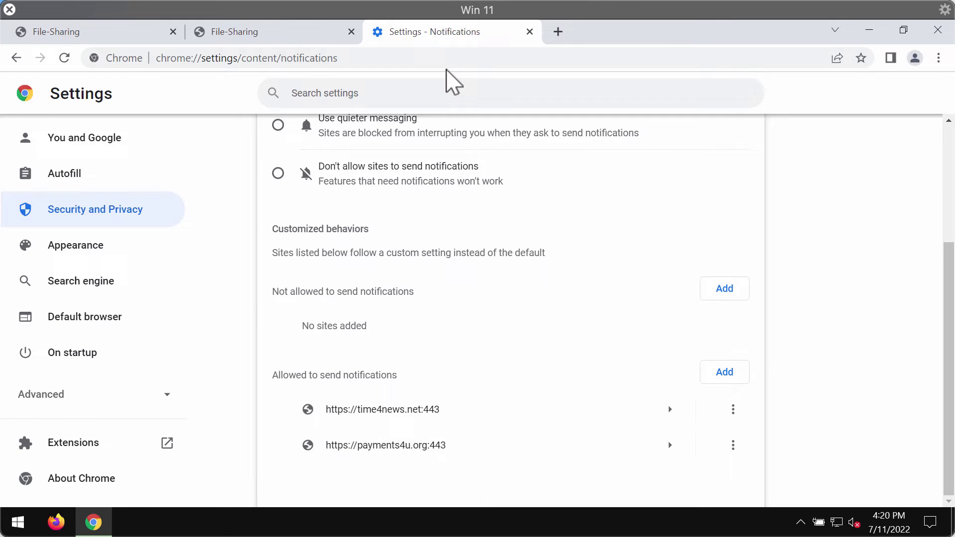
- Load combocleaner.com, then minimize Chrome and launch Combo Cleaner from the desktop
{"action": "left_click", "coordinate": [457, 51]}
{"action": "type", "text": "c"}
{"action": "key", "text": "Return"}
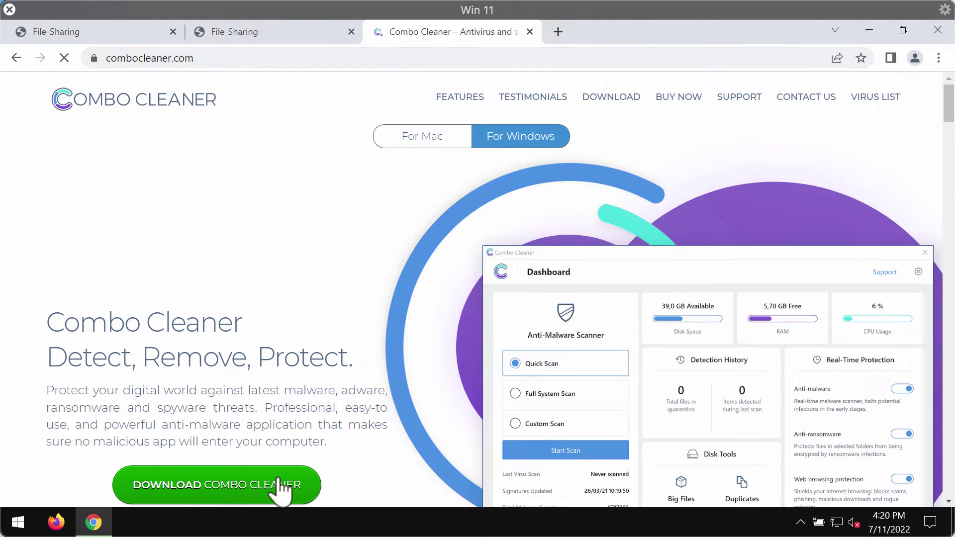
{"action": "left_click", "coordinate": [869, 31]}
{"action": "double_click", "coordinate": [208, 56]}
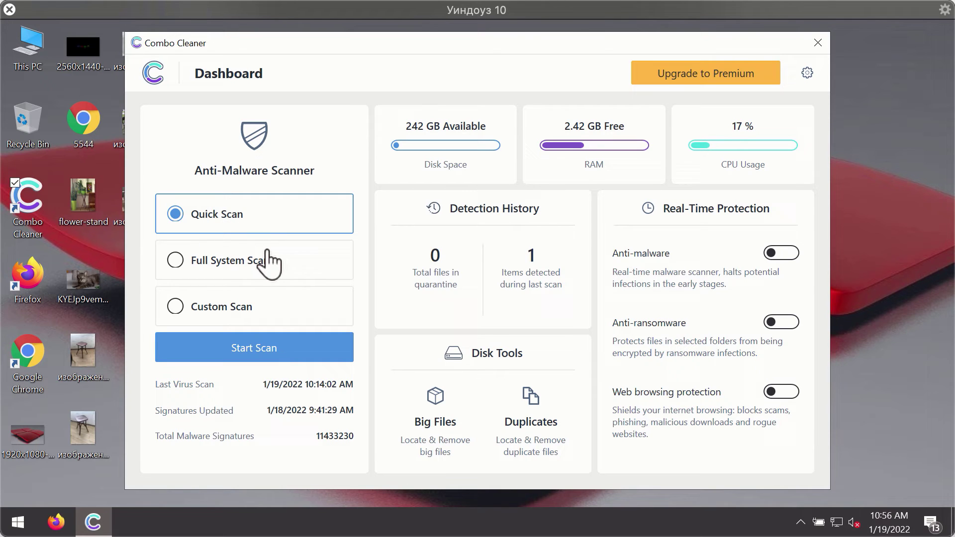
- Start a Quick Scan from the Combo Cleaner dashboard
{"action": "left_click", "coordinate": [292, 354]}
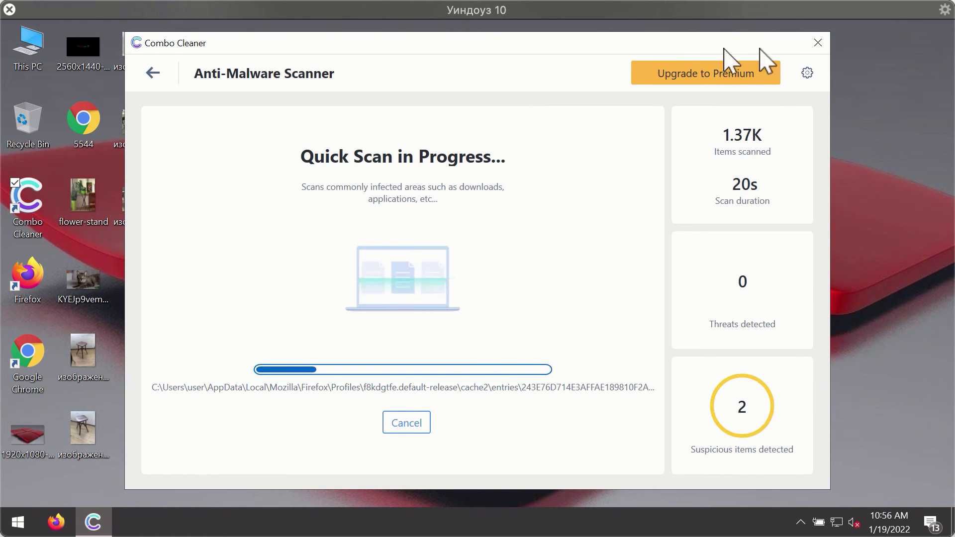
- View Combo Cleaner's Anti-Ransomware settings, then return to the dashboard
{"action": "left_click", "coordinate": [806, 73]}
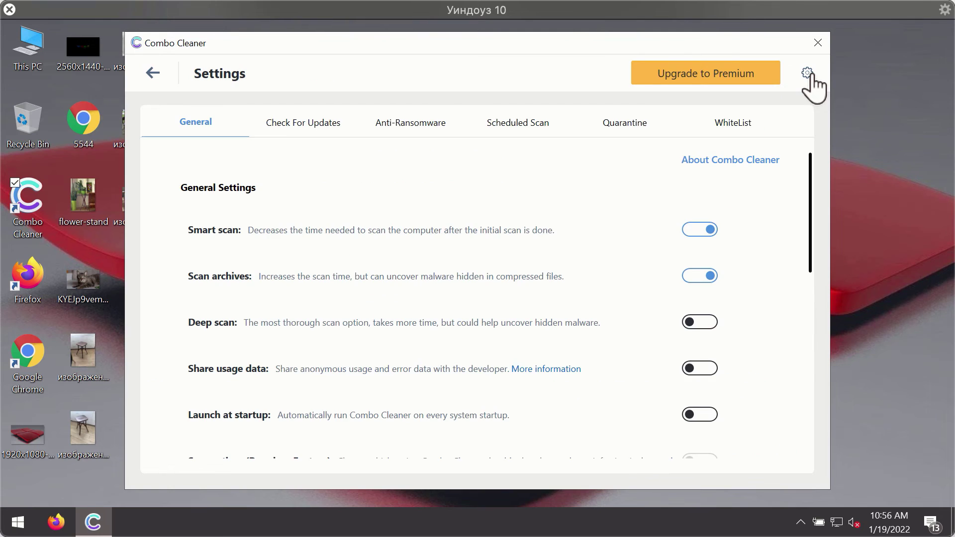
{"action": "left_click", "coordinate": [401, 124]}
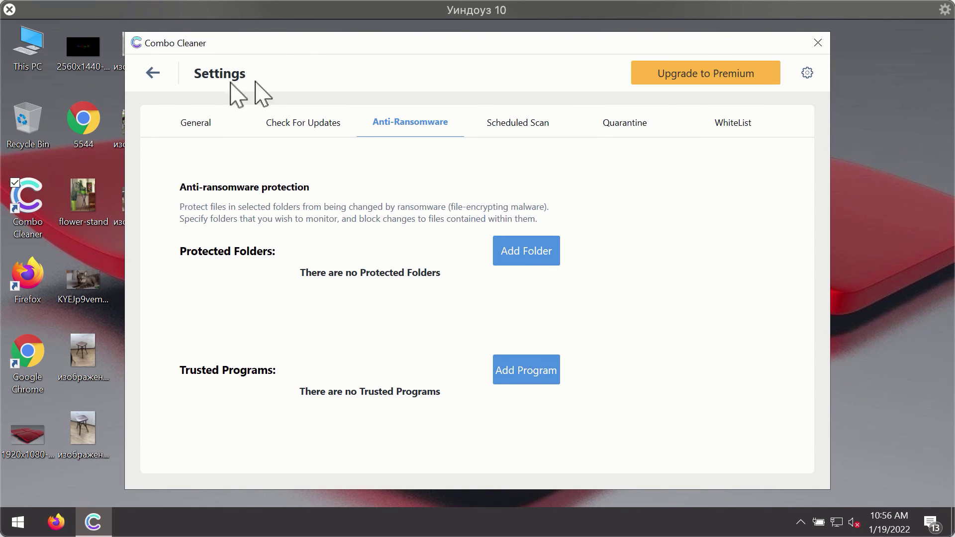
{"action": "left_click", "coordinate": [151, 74]}
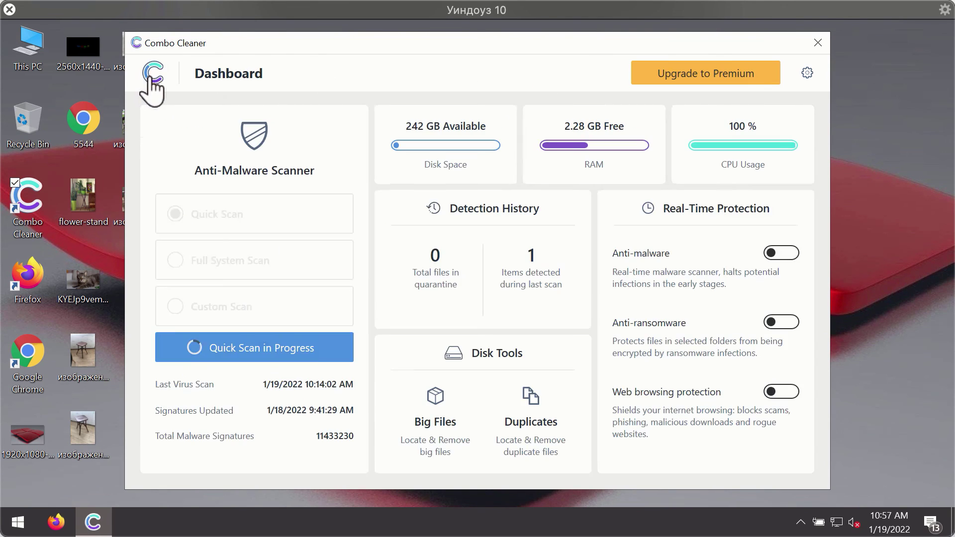
- Cancel the running quick scan and confirm stopping it to view results
{"action": "left_click", "coordinate": [282, 354]}
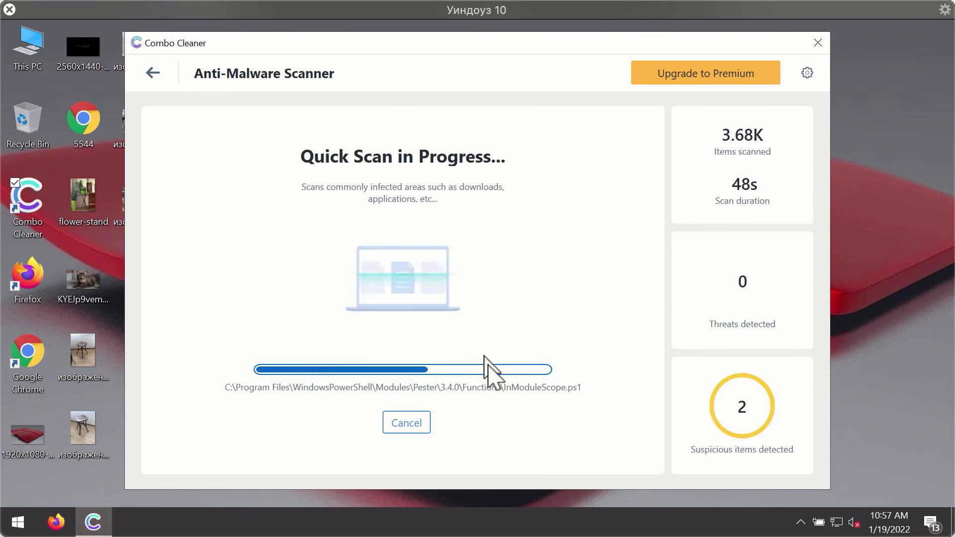
{"action": "left_click", "coordinate": [417, 425]}
{"action": "left_click", "coordinate": [459, 345]}
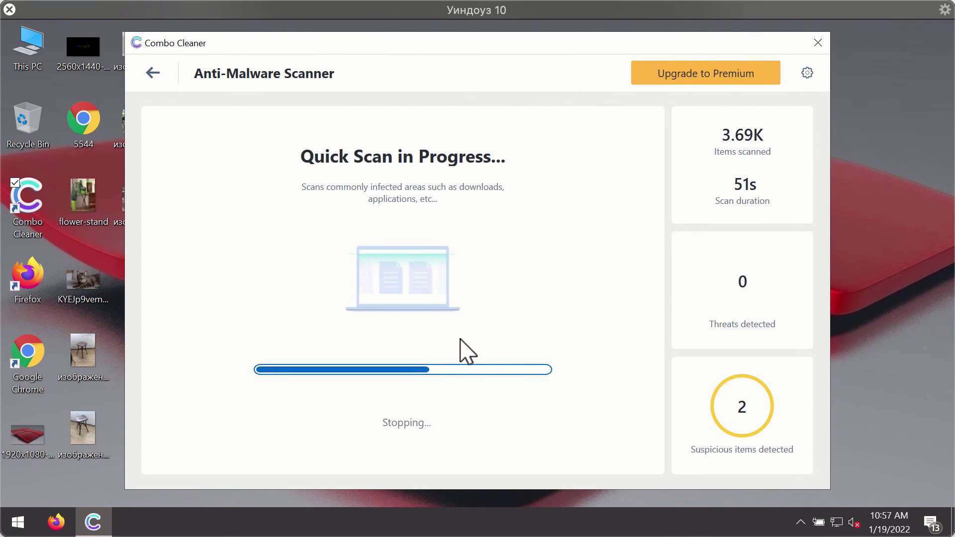